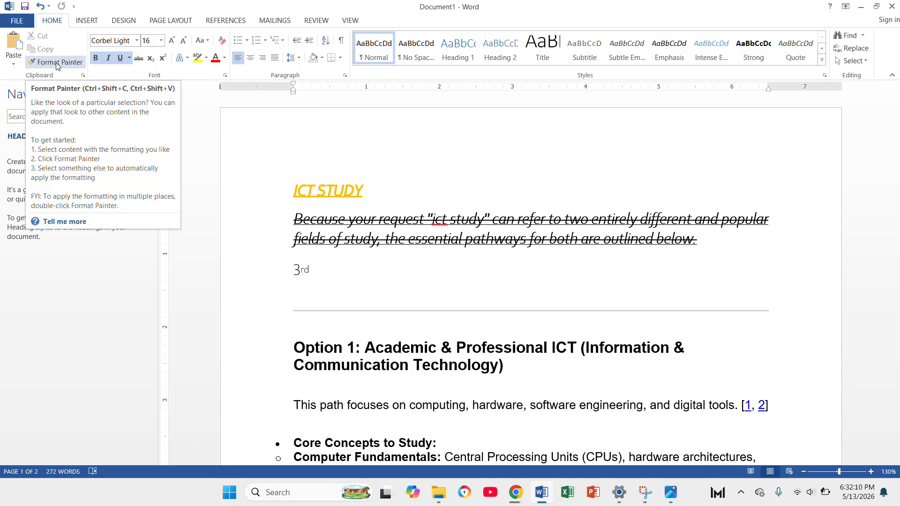
Select the "ICT STUDY" title, pick up its formatting with Format Painter, and look at the paste options.
drag(297, 191, 394, 189)
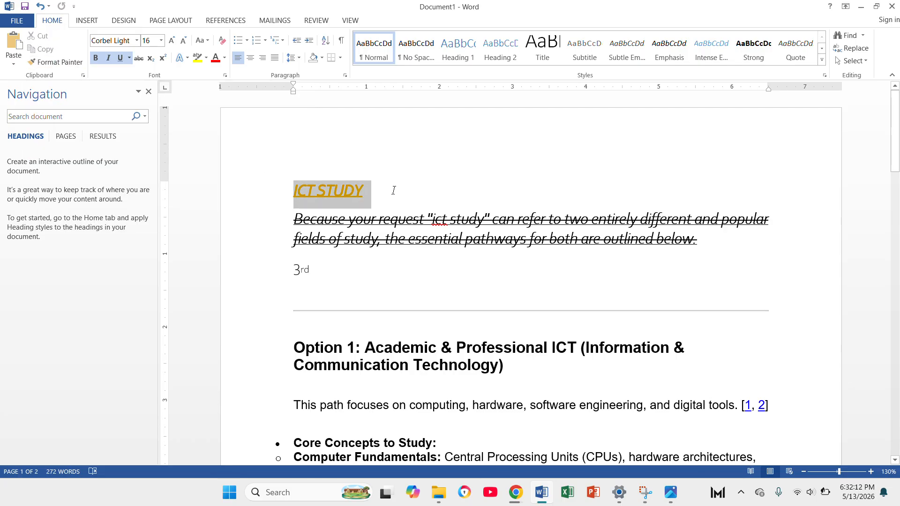
click(53, 62)
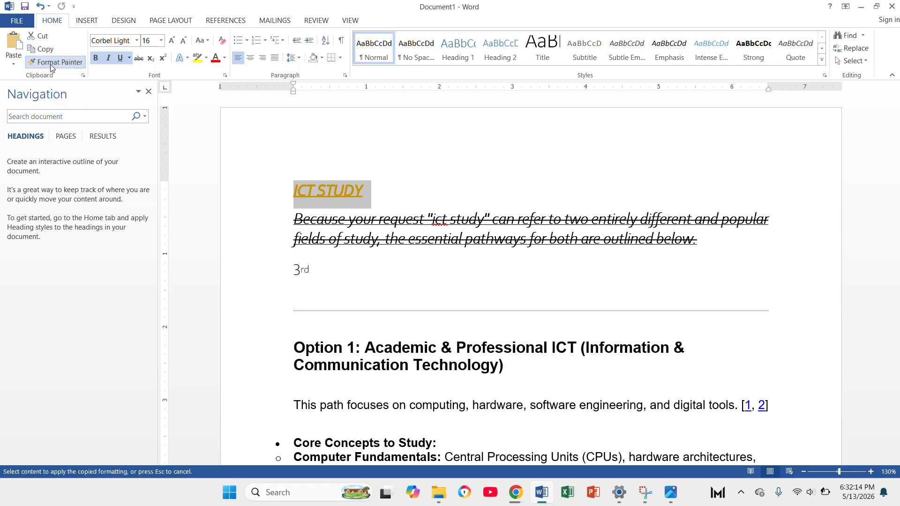
click(17, 64)
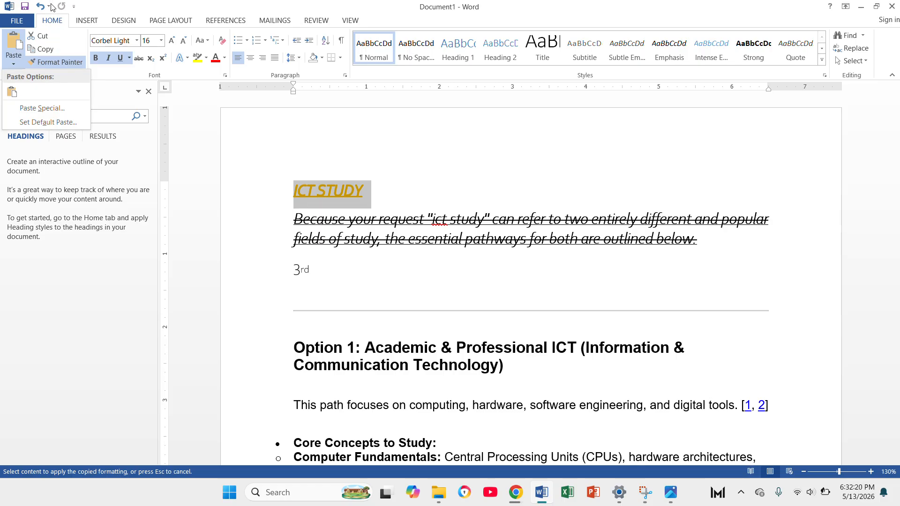
click(284, 121)
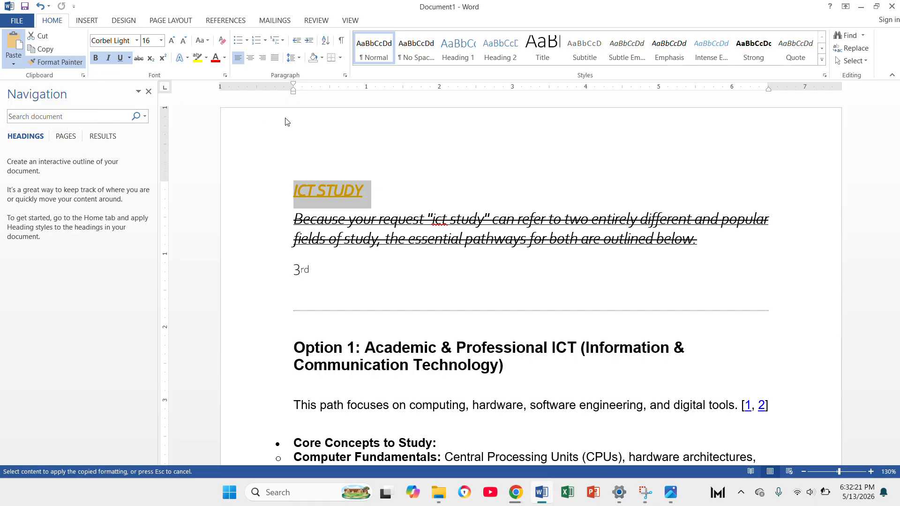
Try centre, right and left alignment on the "ICT STUDY" title, and finish by justifying it.
click(252, 60)
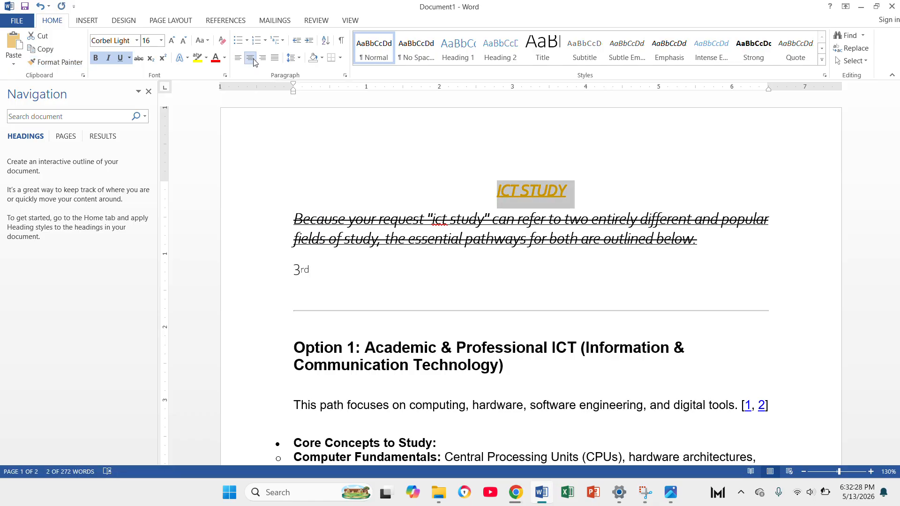
click(263, 57)
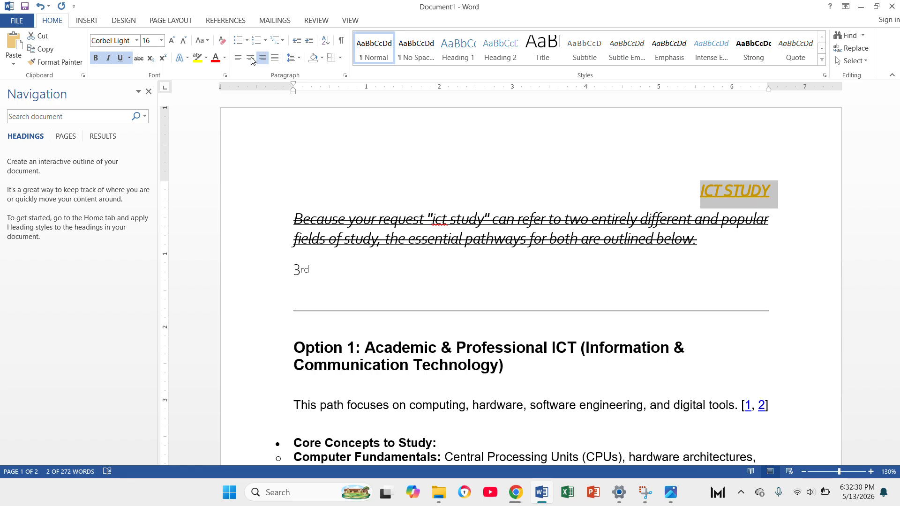
click(238, 57)
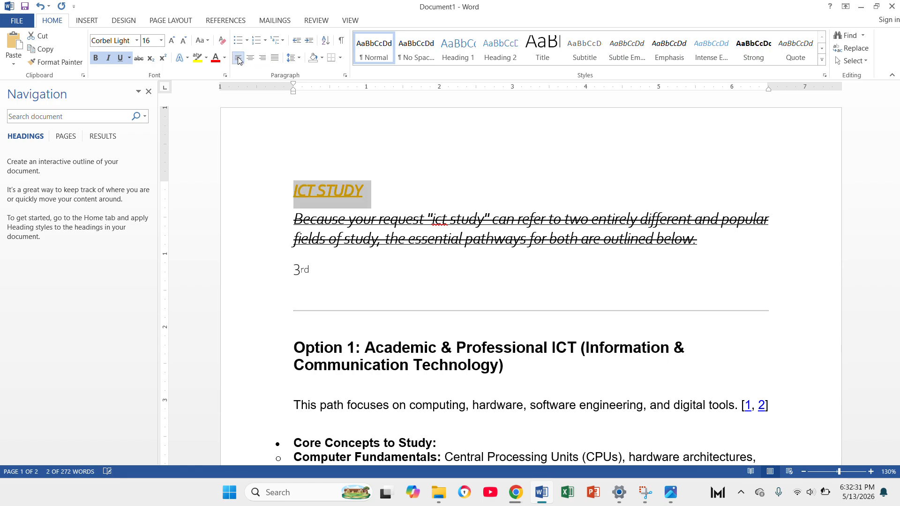
click(276, 59)
Preview the circle bullet on the "ICT STUDY" title and look through the multilevel list formats.
click(246, 41)
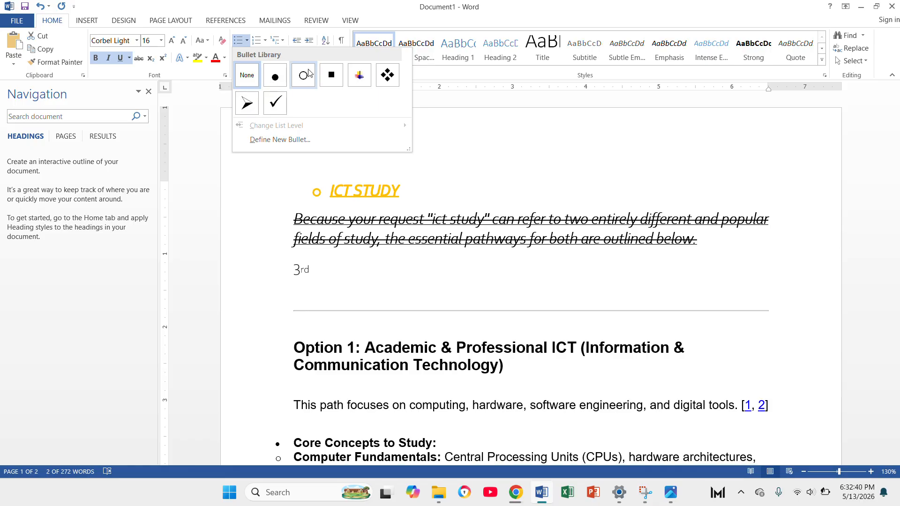
click(276, 41)
click(276, 41)
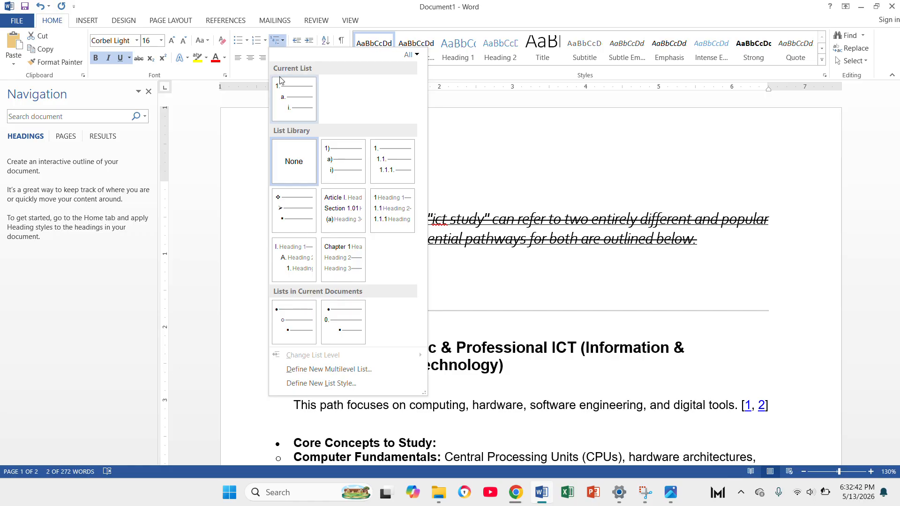
mouse_move(290, 104)
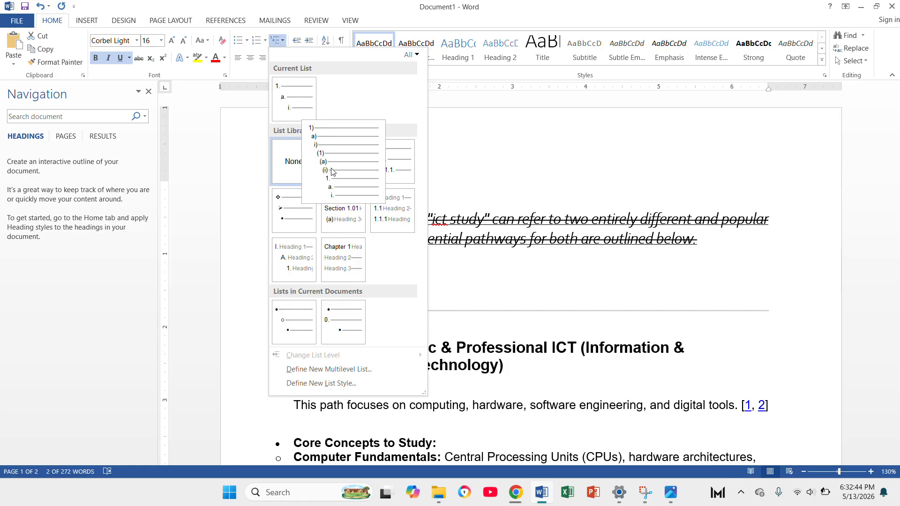
click(528, 160)
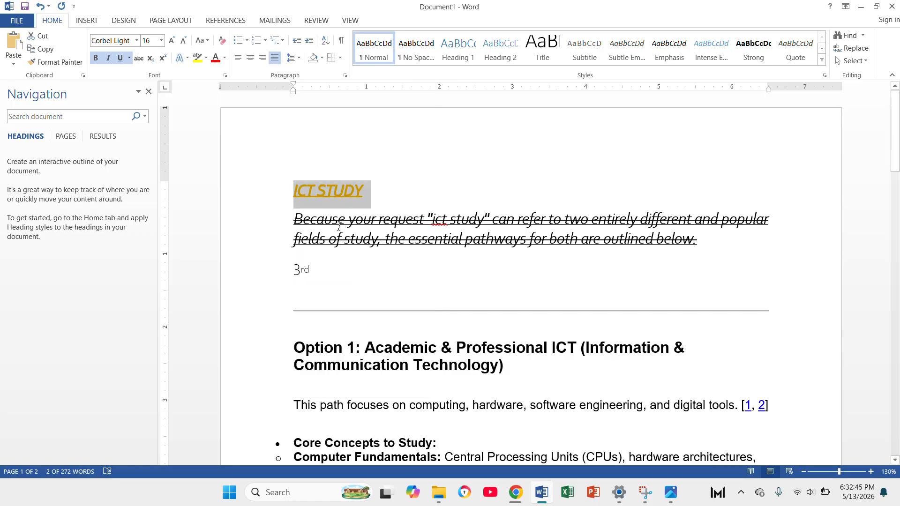
Try 1. 2. 3. numbering on the paragraphs from the title through the Option 1 heading, and undo it.
click(292, 190)
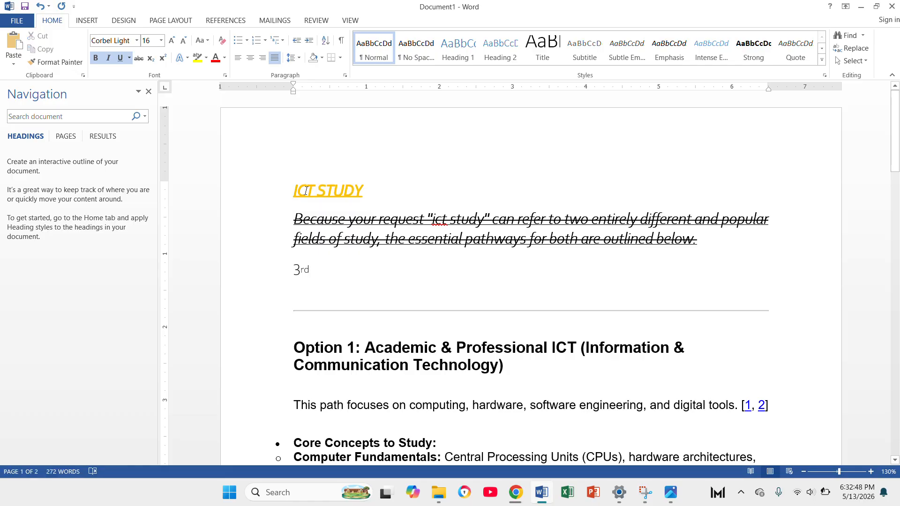
drag(295, 190, 659, 400)
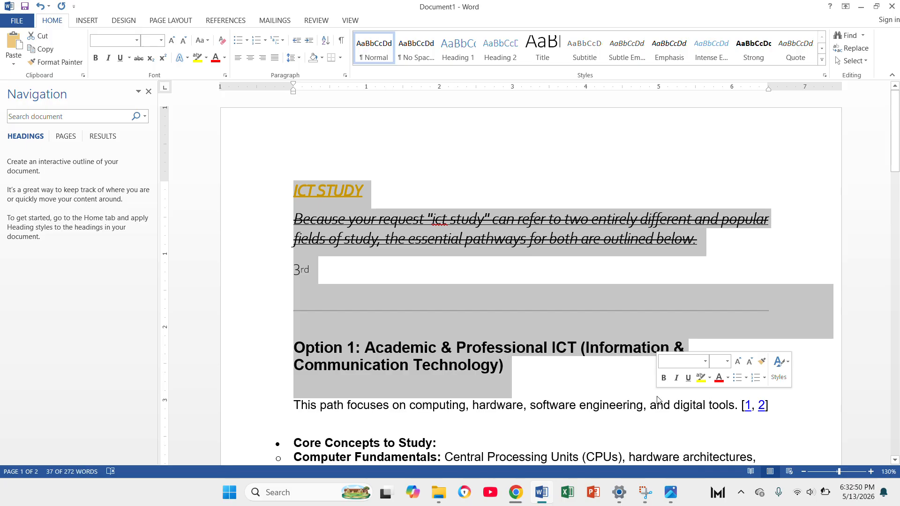
click(264, 40)
click(322, 83)
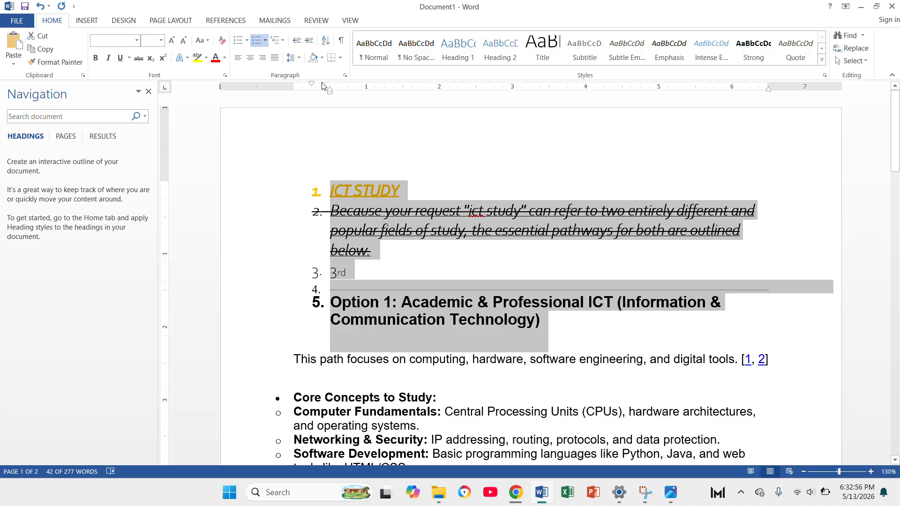
key(ctrl+z)
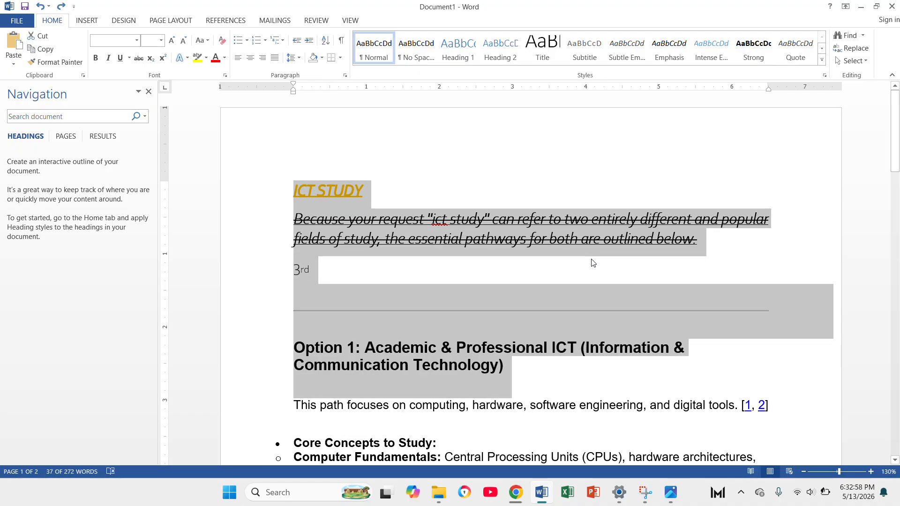
Apply a) b) c) numbering from the title through the Option 1 heading, and replace it with the 1) a) i) multilevel list.
click(265, 41)
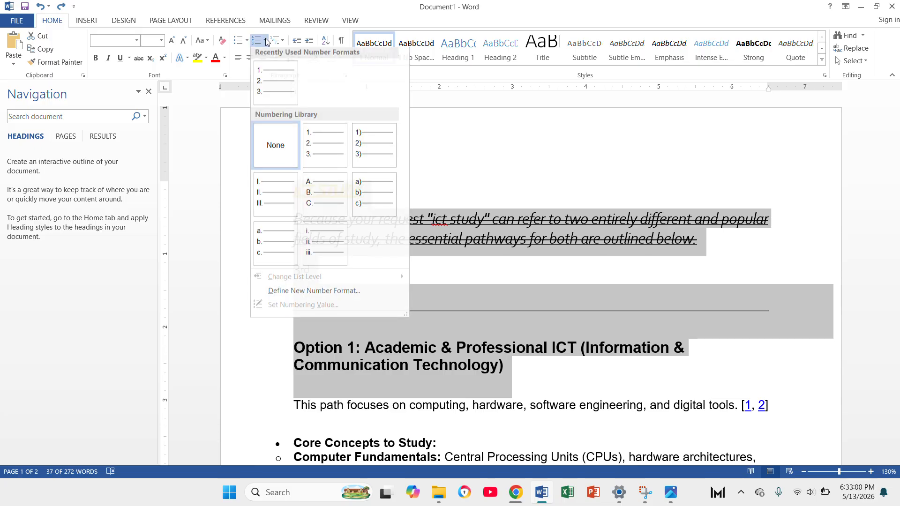
click(351, 185)
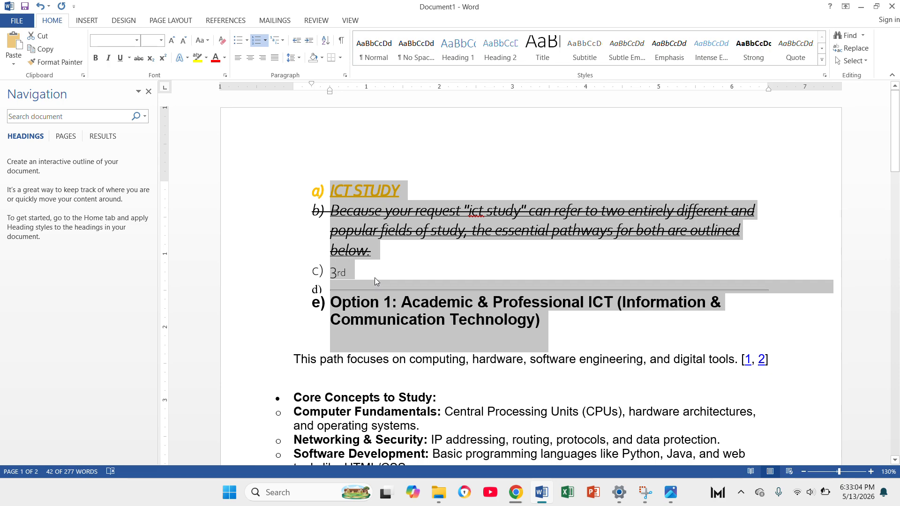
click(278, 41)
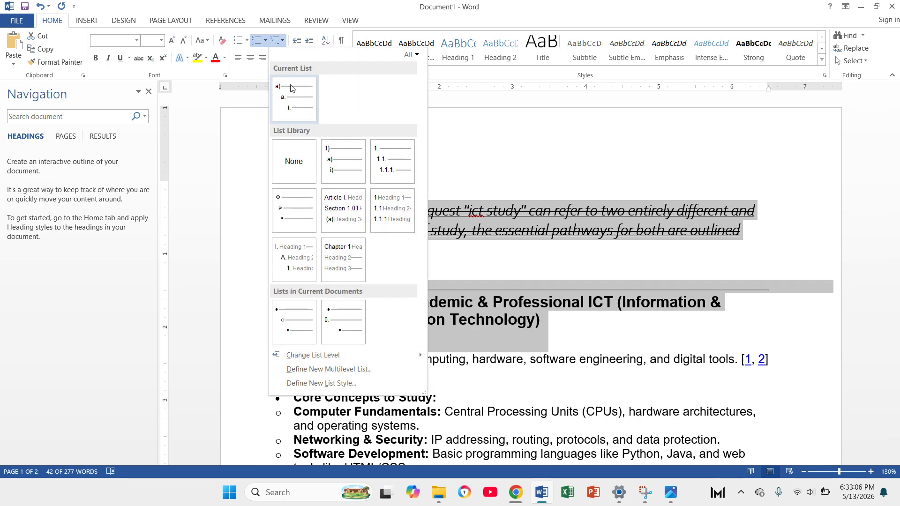
click(348, 167)
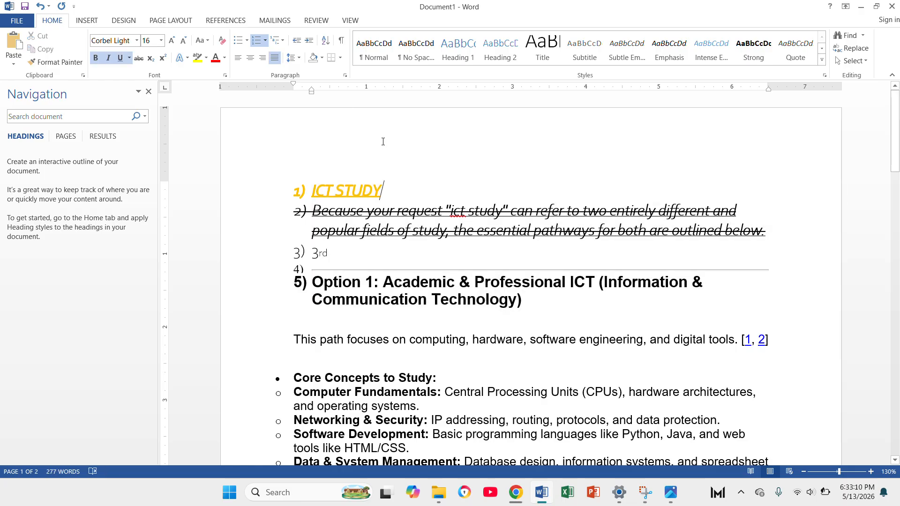
Give the "ICT STUDY" title paragraph standard red shading and all borders.
click(322, 58)
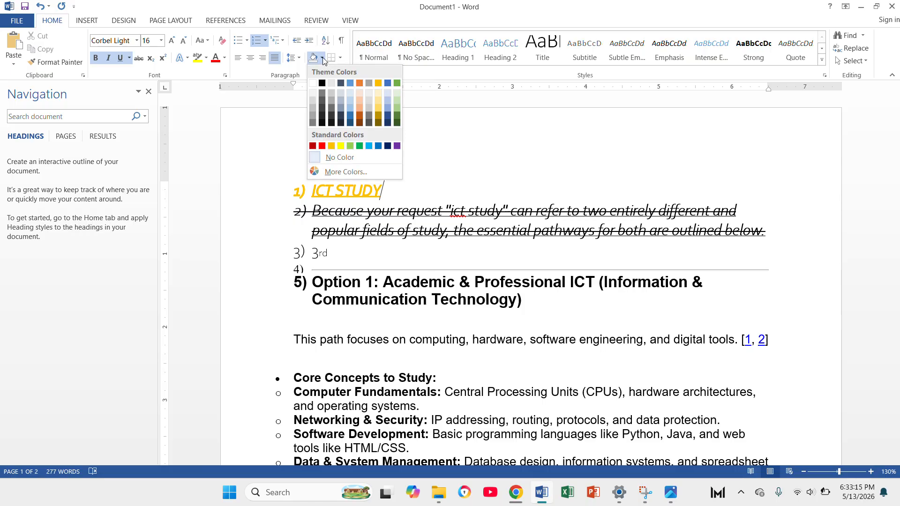
click(322, 146)
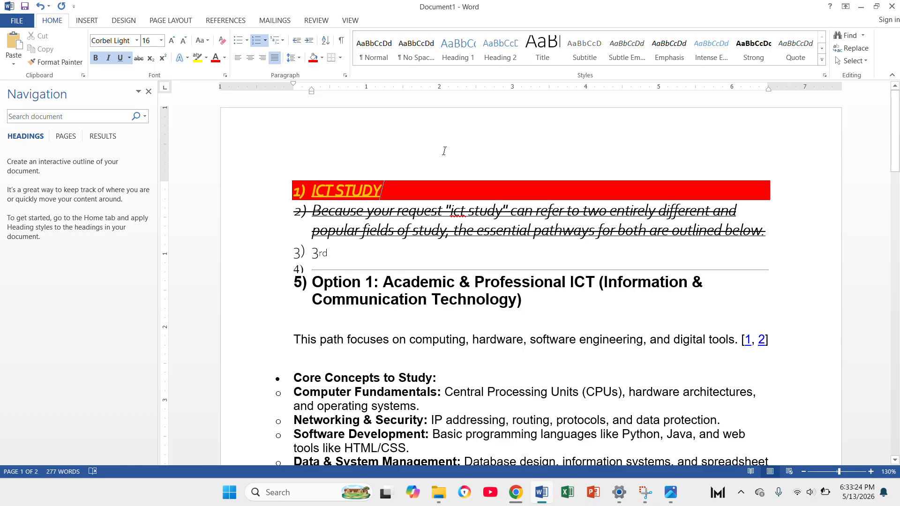
click(340, 58)
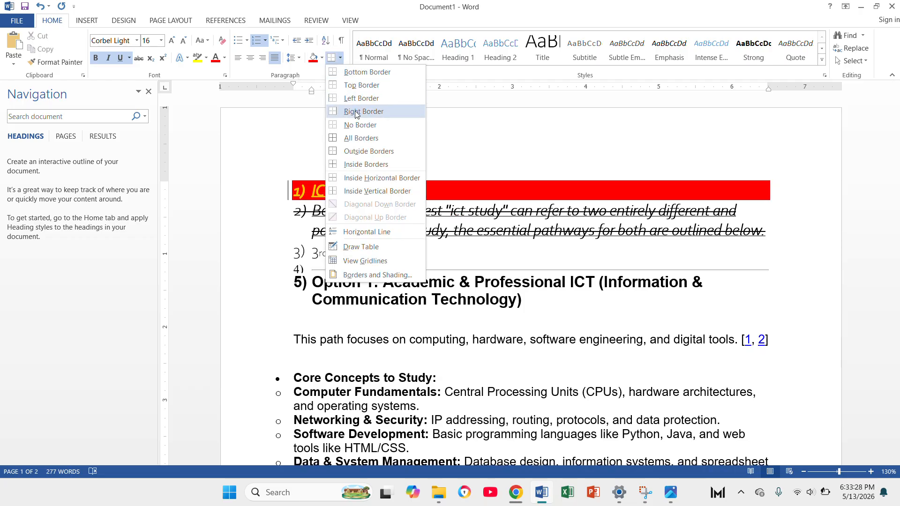
click(358, 140)
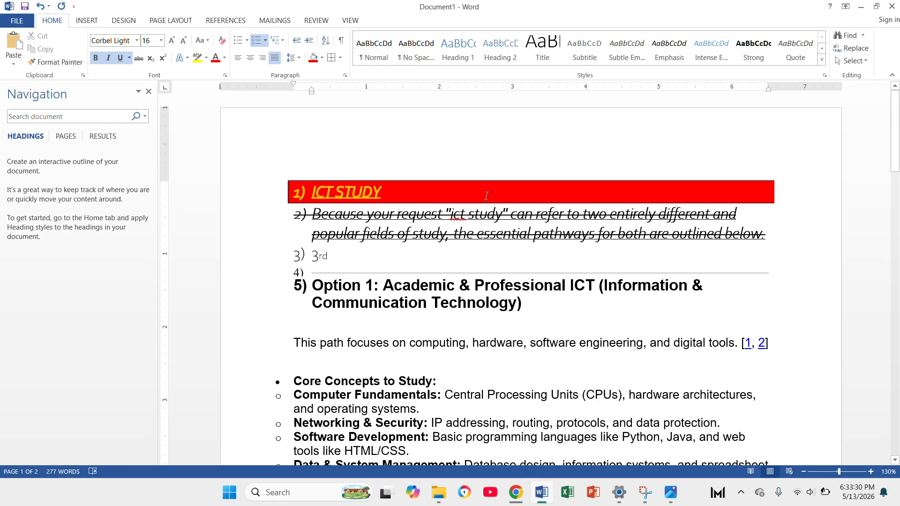
Try white shading on the "ICT STUDY" title paragraph and settle on light blue shading.
click(322, 58)
click(312, 83)
click(322, 58)
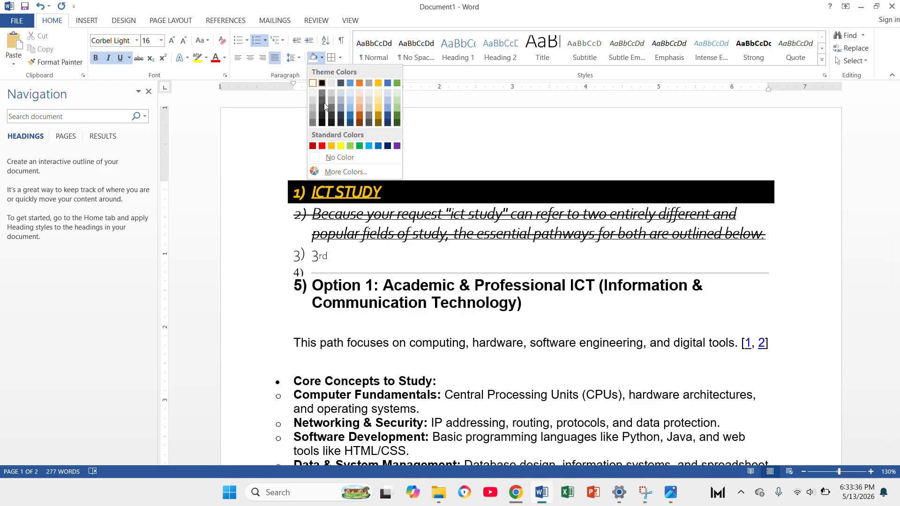
click(350, 109)
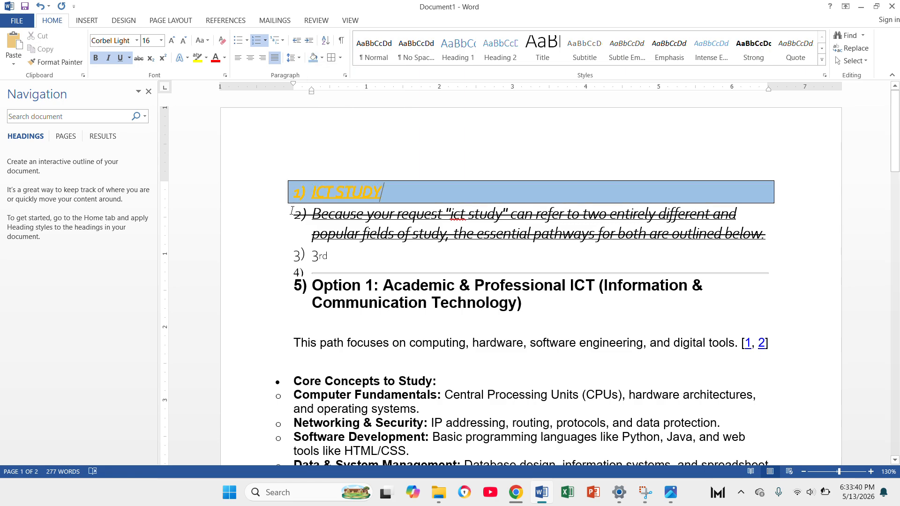
Shade list items 2 to 4 below the title with a light gold theme colour.
drag(311, 226, 357, 254)
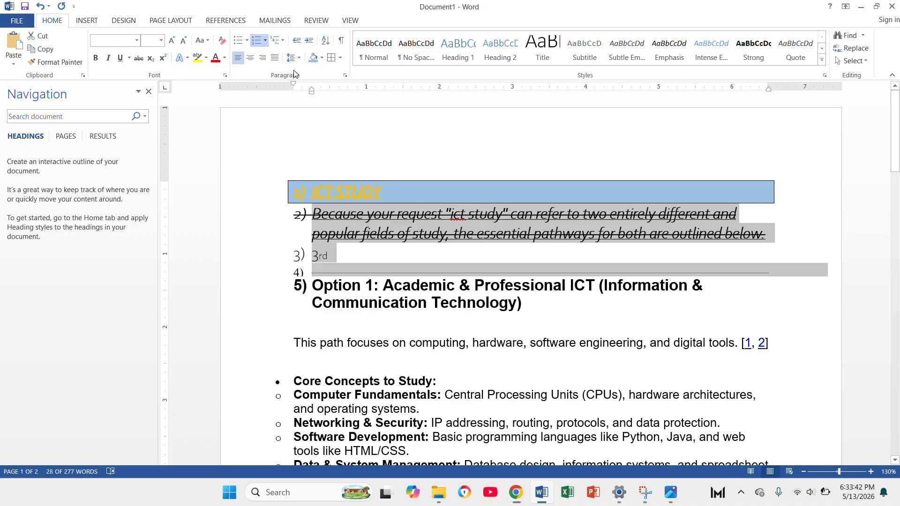
click(322, 58)
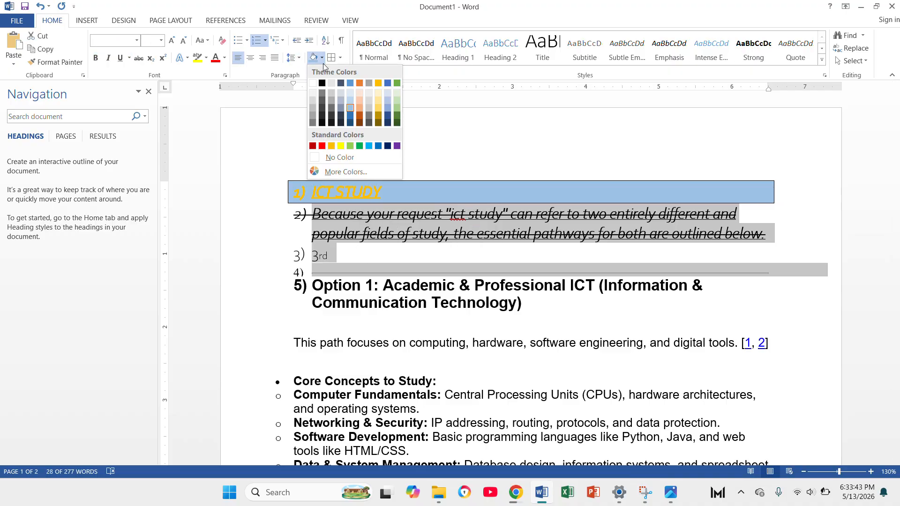
click(378, 100)
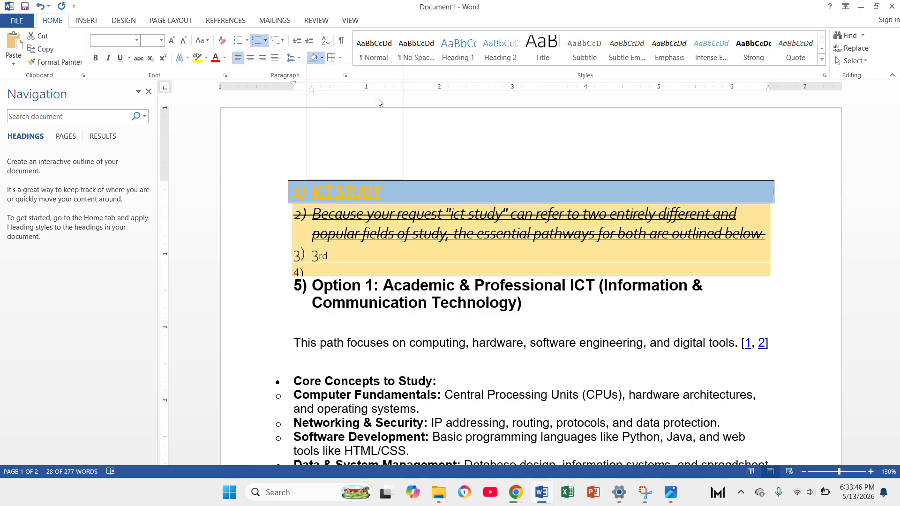
click(622, 303)
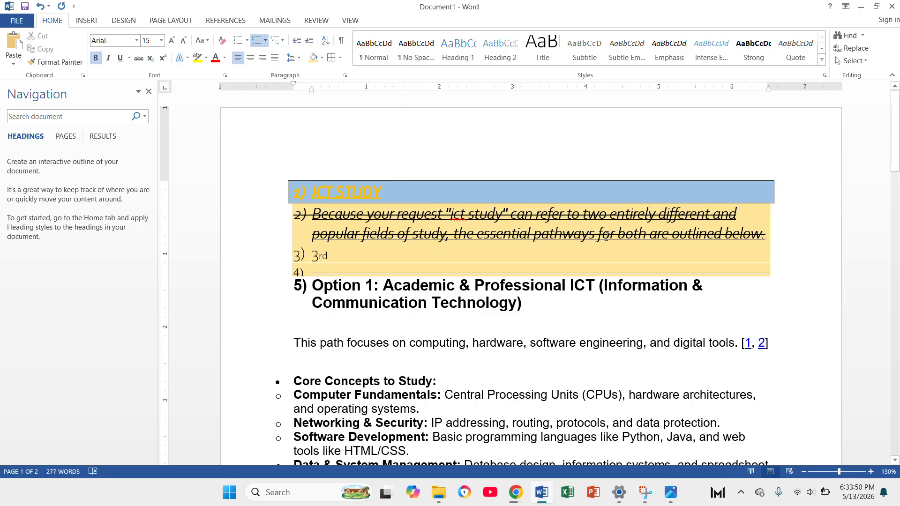
Remove the strikethrough from the "Because your request" paragraph in list item 2.
drag(769, 238, 308, 212)
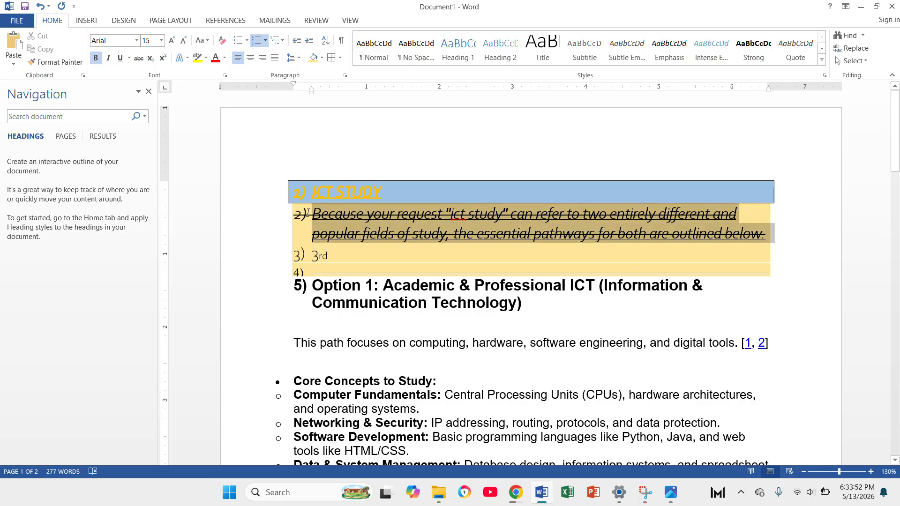
click(139, 58)
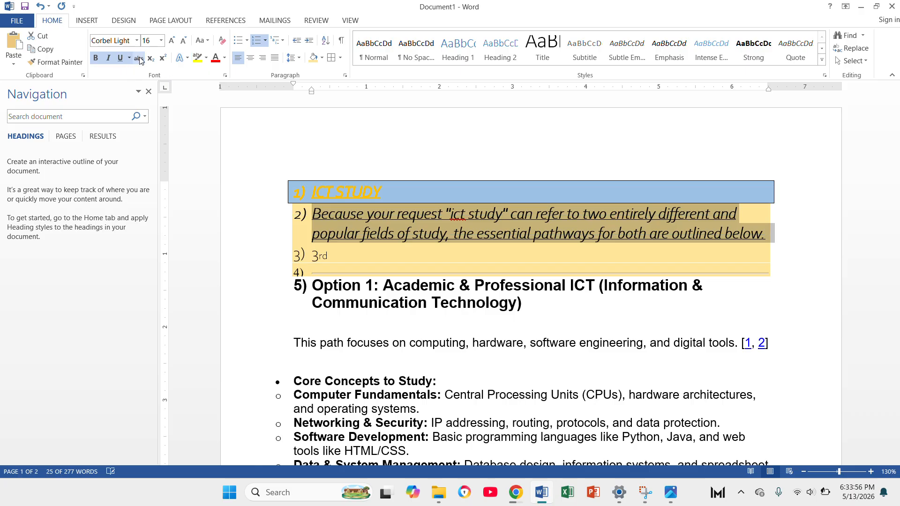
click(378, 168)
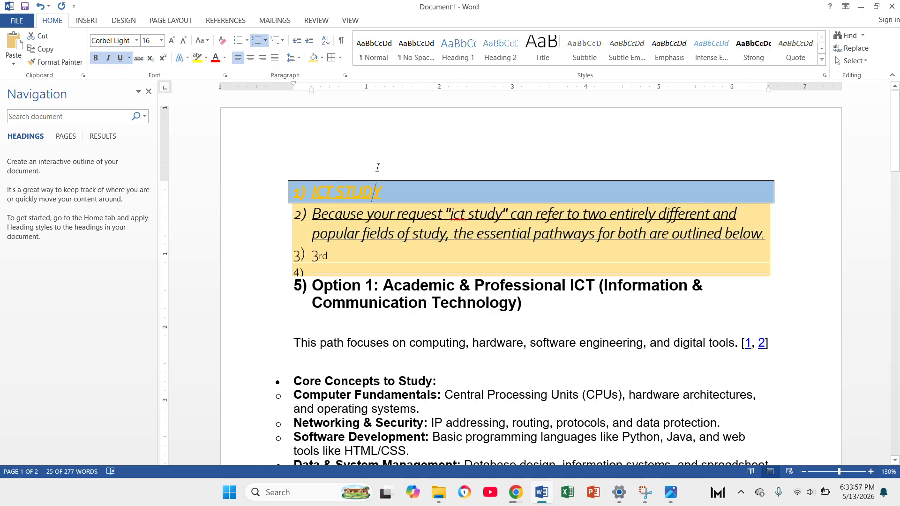
Delete the "3rd" list item below the "Because your request" paragraph.
click(340, 265)
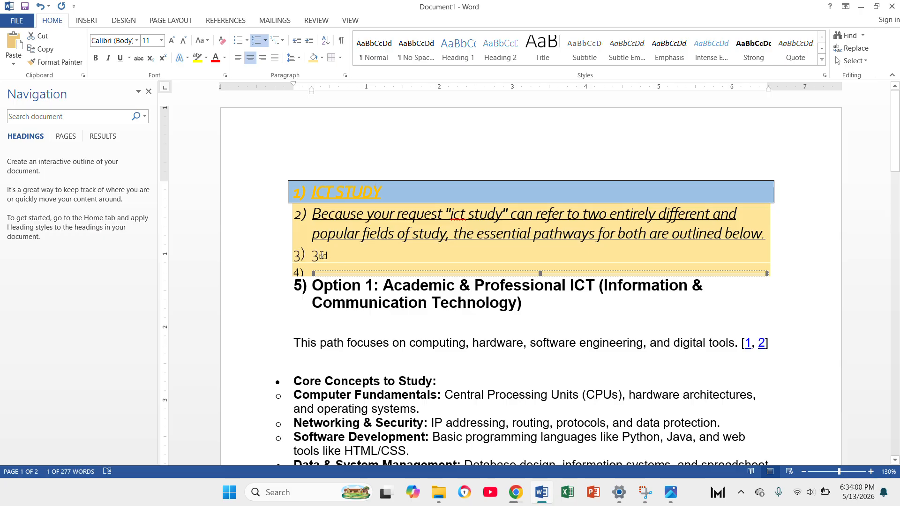
click(246, 256)
key(Delete)
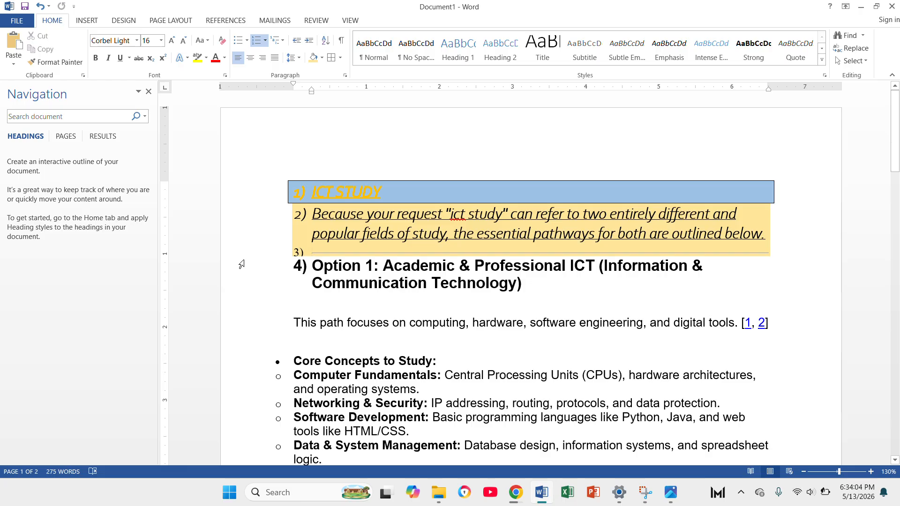
scroll(241, 265, down, 10)
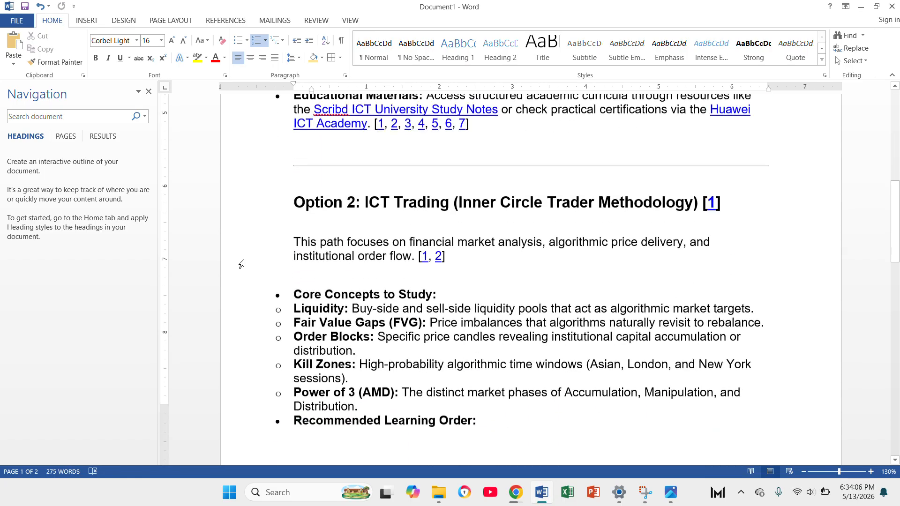
Examine the paragraph sorting options for the document text without applying a sort.
scroll(240, 263, down, 3)
scroll(239, 261, up, 8)
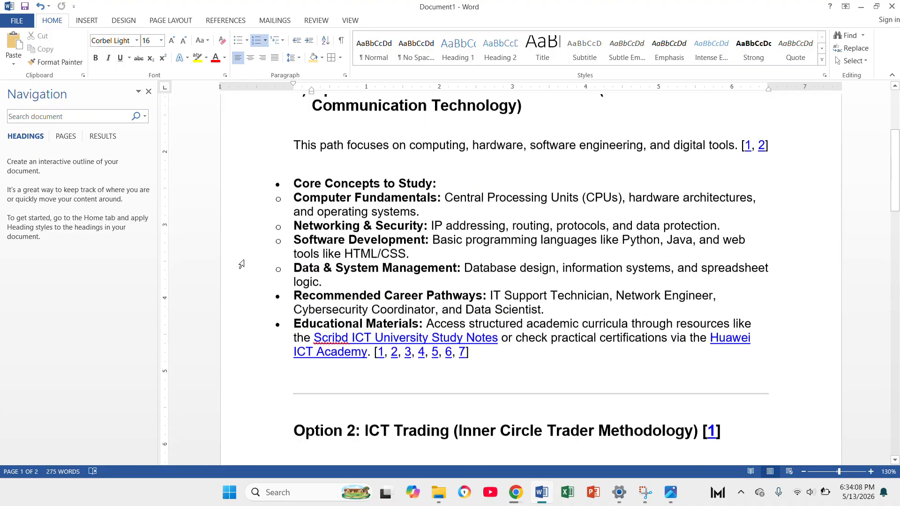
click(325, 41)
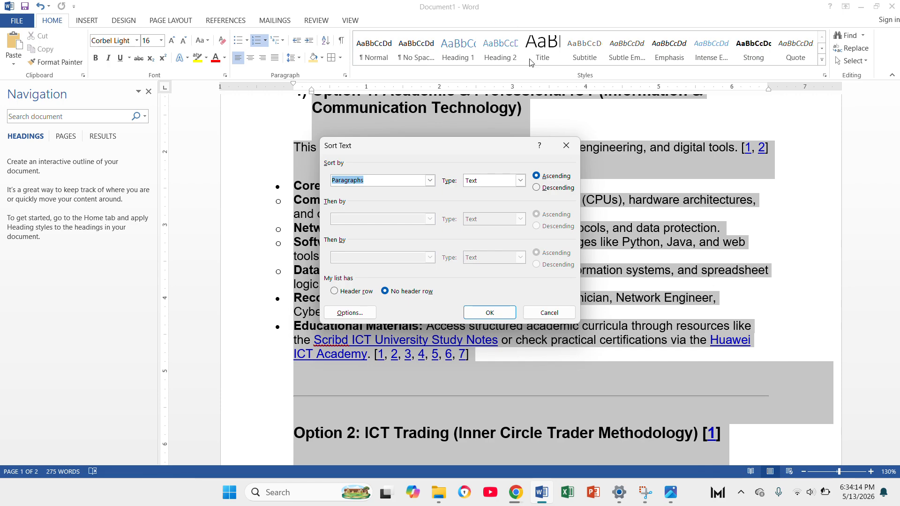
click(566, 145)
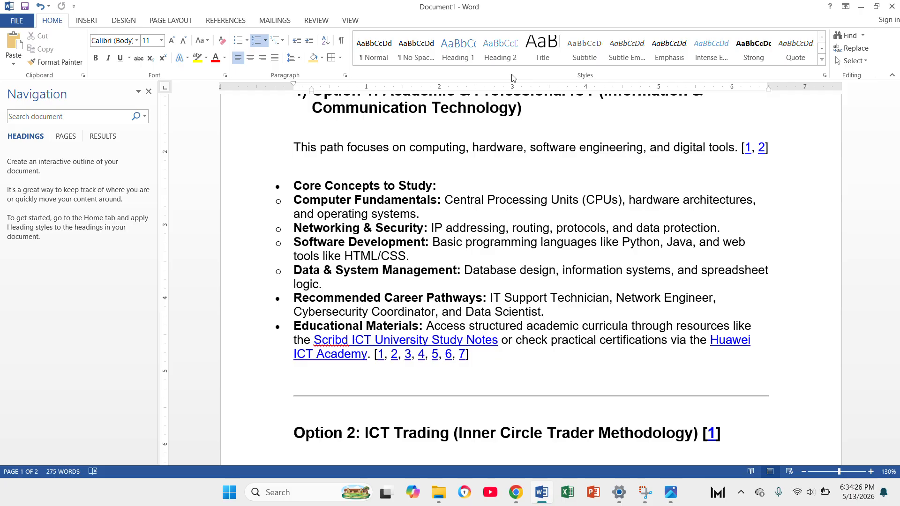
Apply the Heading 1 style to the "Option 1: Academic & Professional ICT" title.
scroll(537, 144, up, 5)
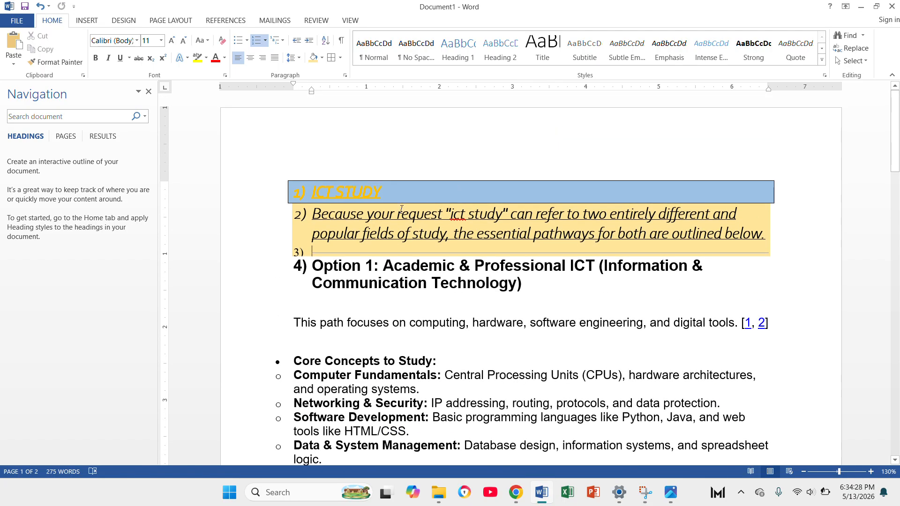
scroll(508, 243, down, 2)
drag(534, 217, 313, 187)
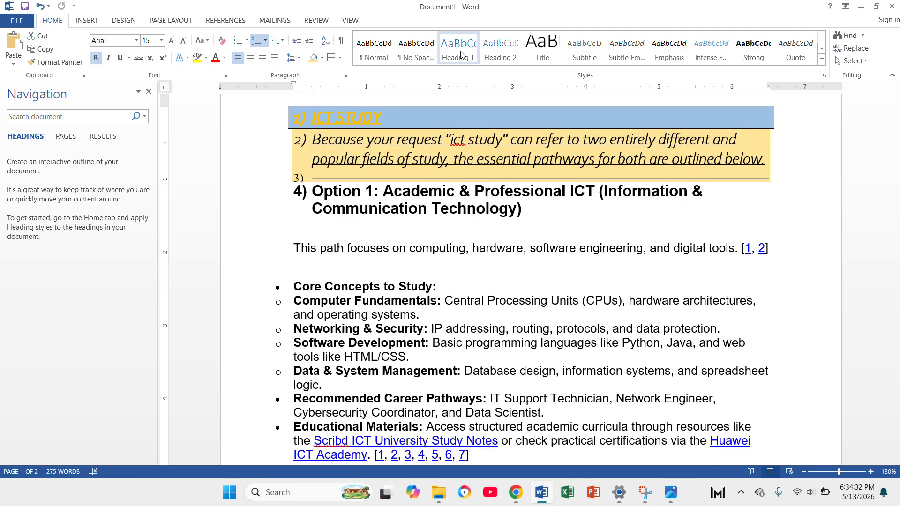
click(459, 51)
Apply the Heading 2 style to the "Core Concepts to Study:" line under Option 1.
scroll(435, 263, down, 2)
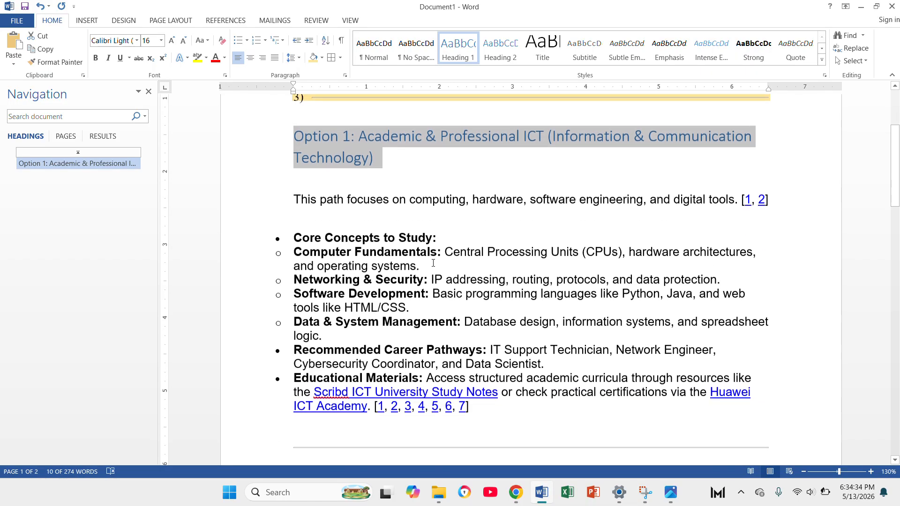
drag(438, 238, 289, 242)
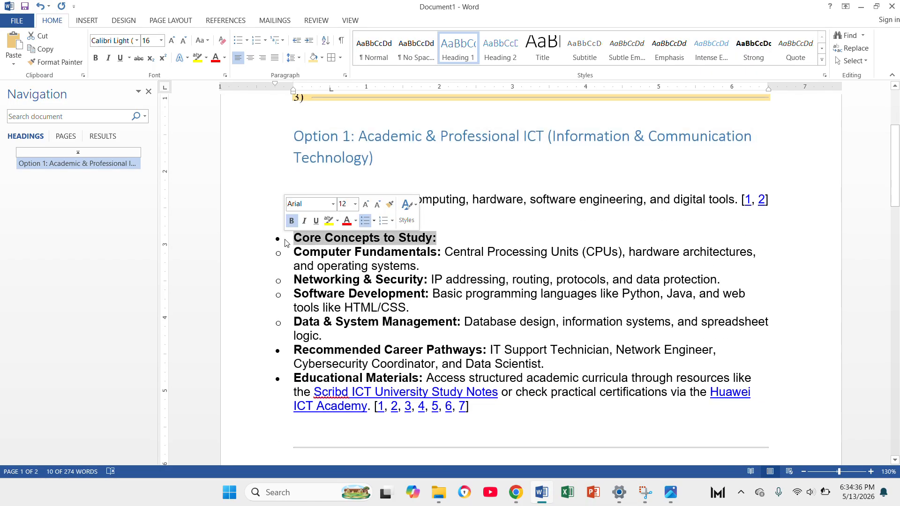
click(496, 53)
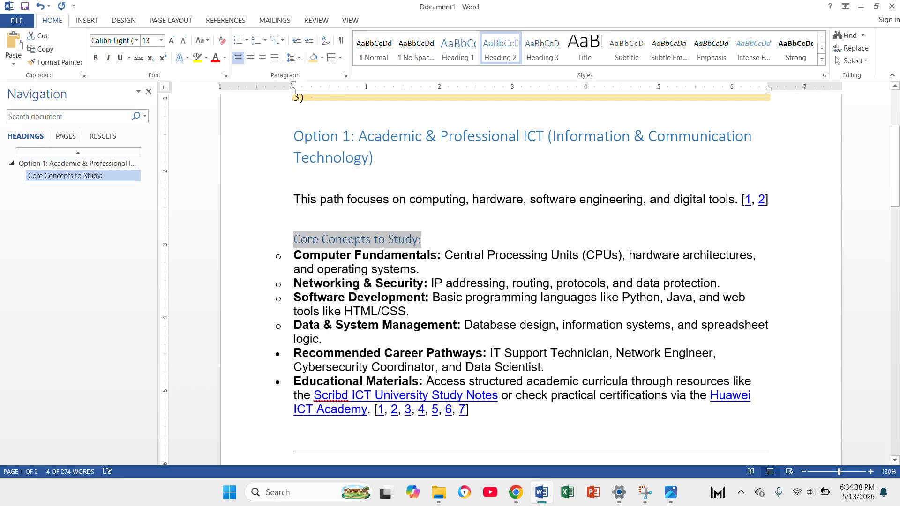
Apply the Heading 2 style to the "Networking & Security:" and "Software Development" labels in the Option 1 list.
scroll(456, 144, down, 3)
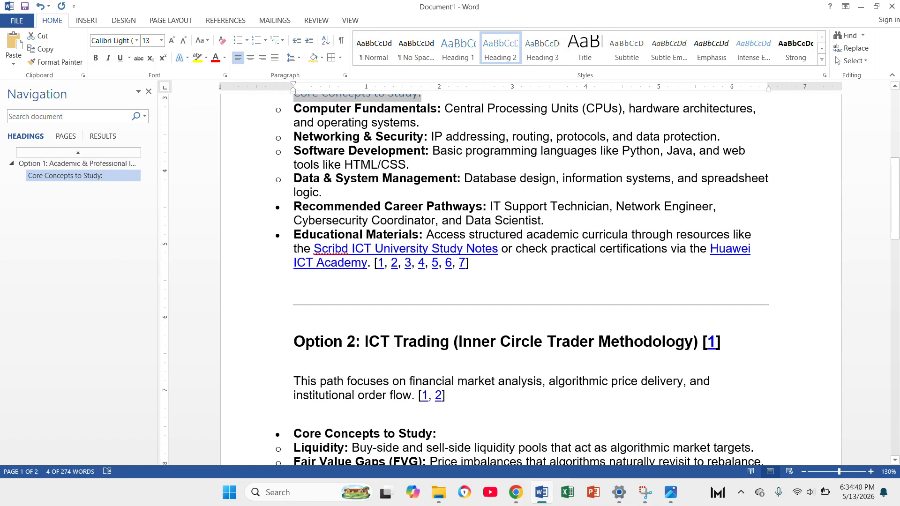
drag(432, 136, 293, 137)
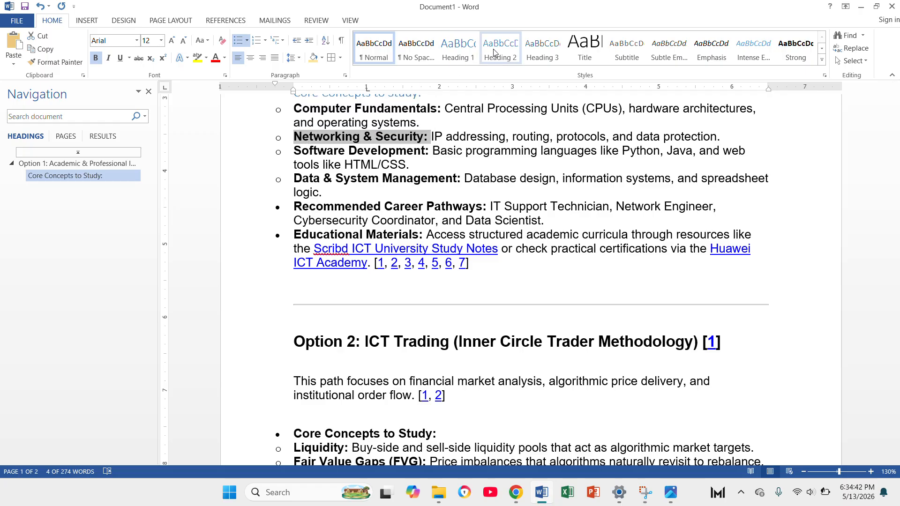
click(494, 52)
drag(425, 153, 293, 153)
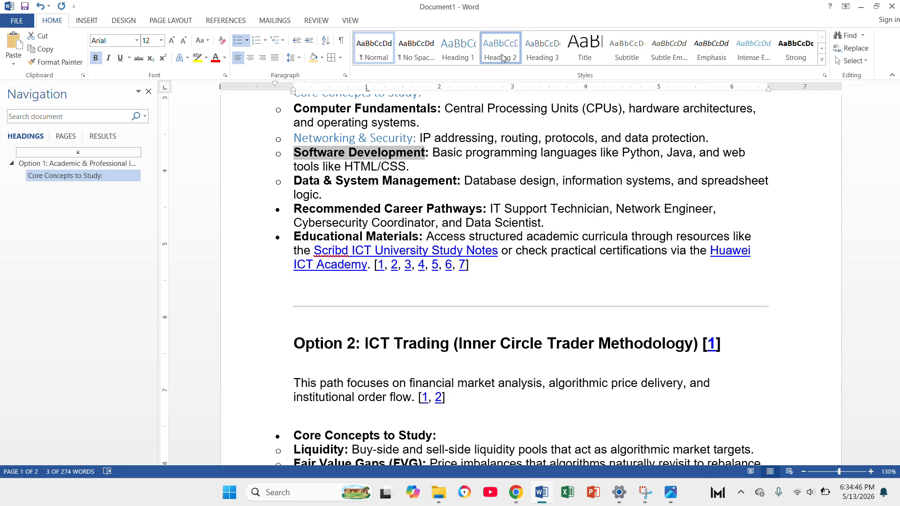
click(502, 56)
Apply the Heading 1 style to the "Option 2: ICT Trading (Inner Circle Trader Methodology)" title.
scroll(742, 159, down, 3)
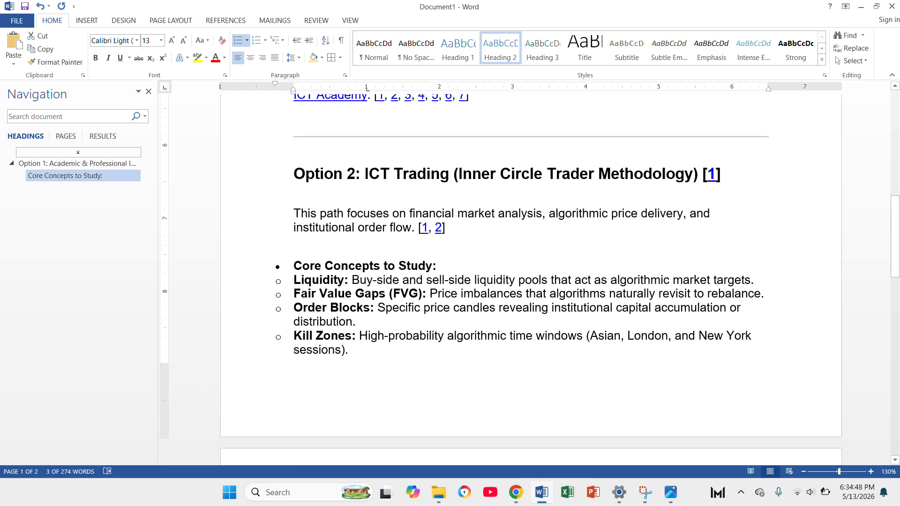
drag(720, 174, 275, 171)
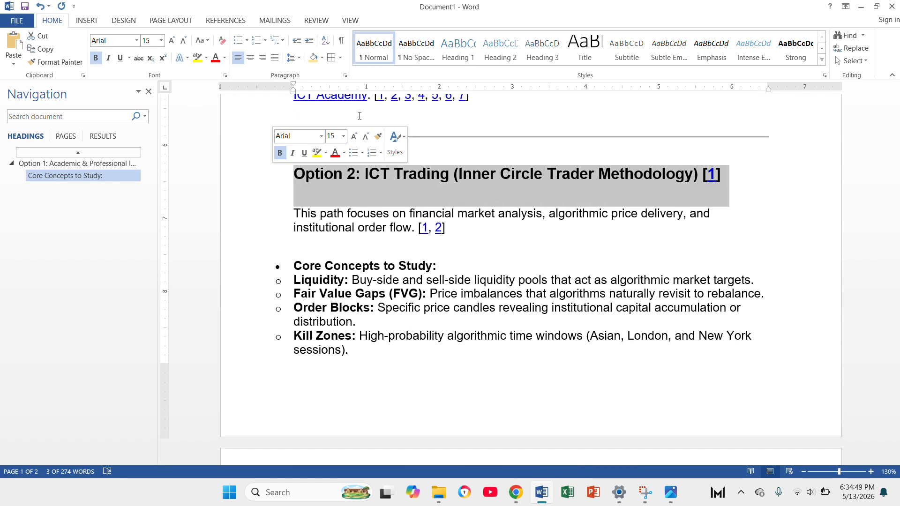
click(459, 55)
Apply the Heading 2 style to the "Core Concepts to Study:" line under Option 2.
scroll(529, 272, down, 2)
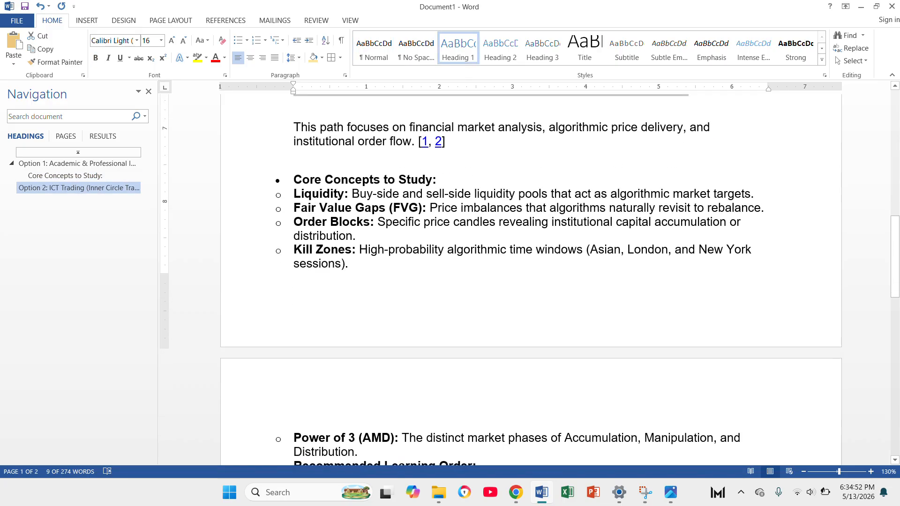
drag(279, 141, 277, 176)
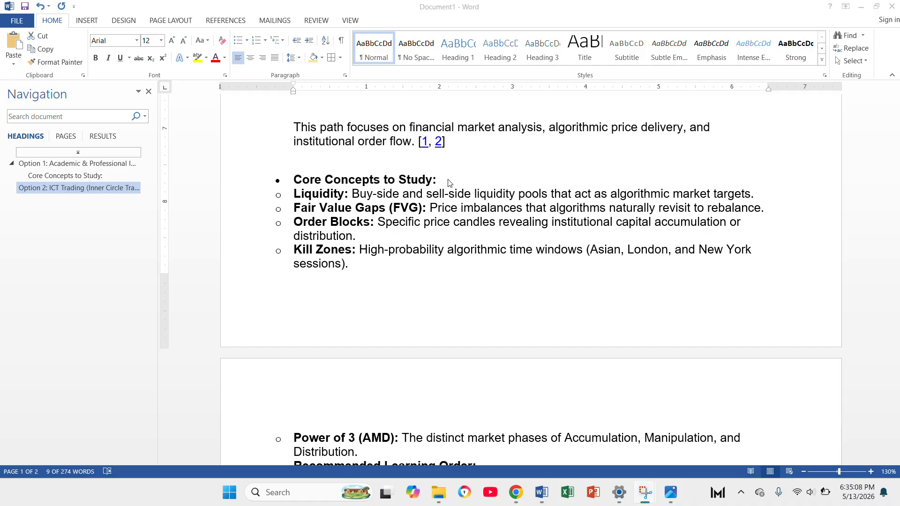
click(449, 181)
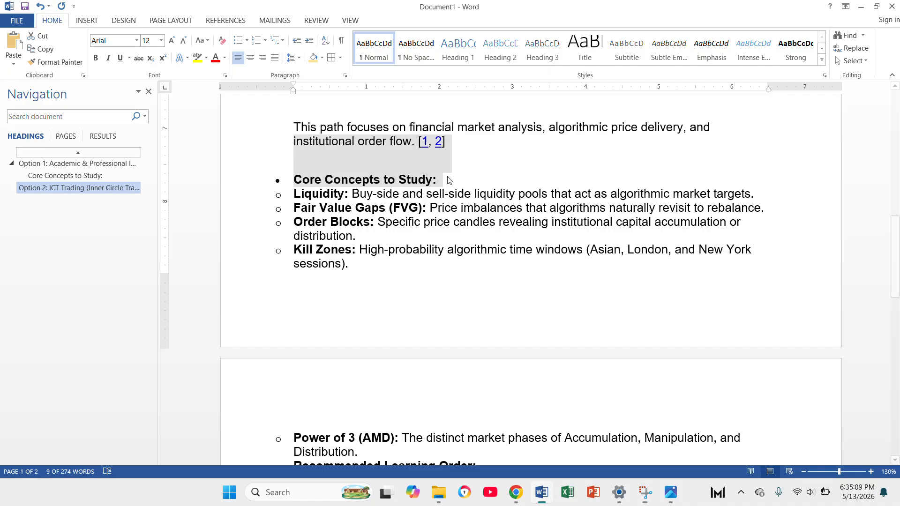
drag(439, 181, 280, 178)
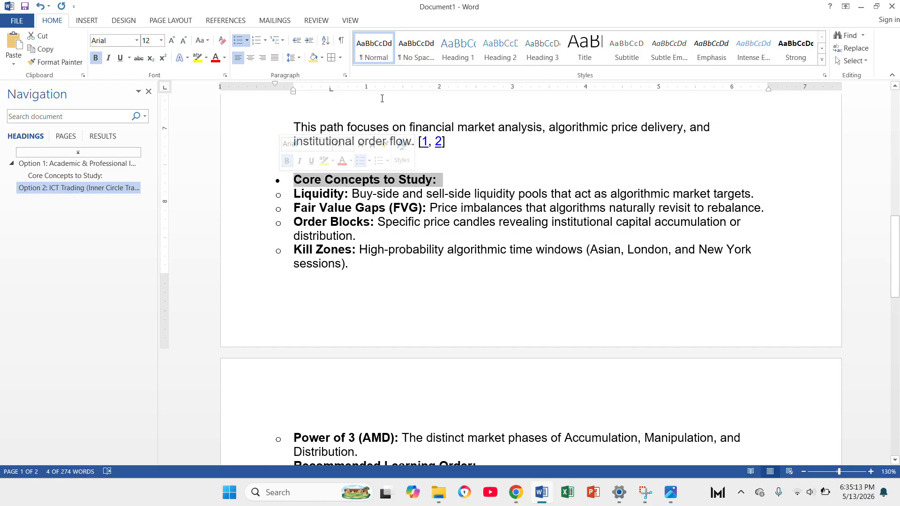
click(501, 52)
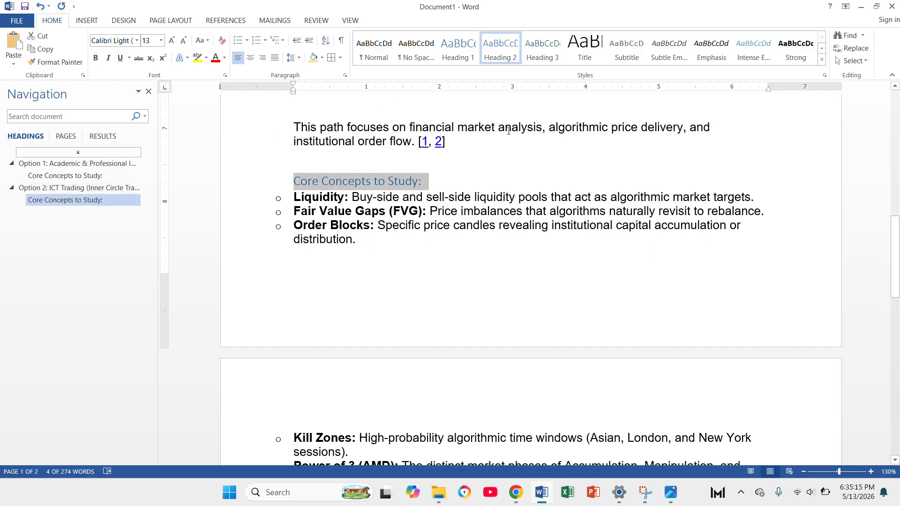
Insert a blank page before the "ICT STUDY" title at the start of the document.
scroll(508, 131, up, 10)
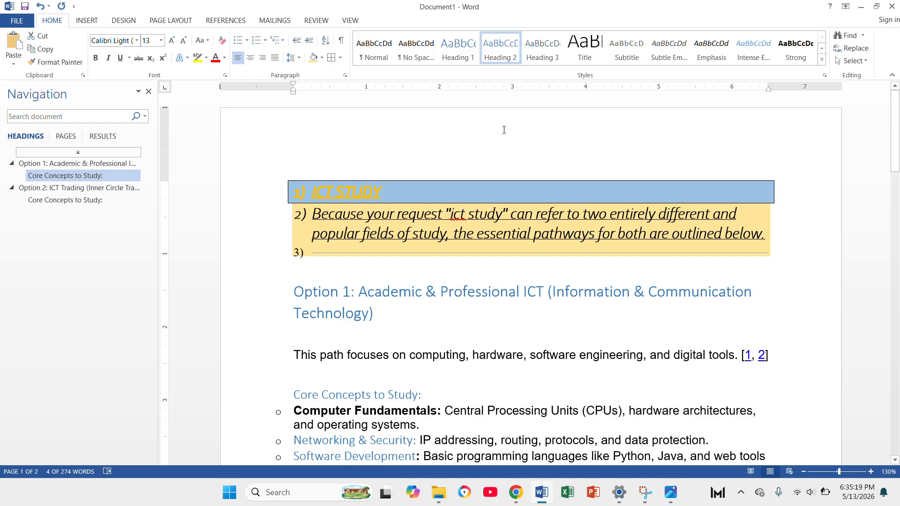
click(297, 172)
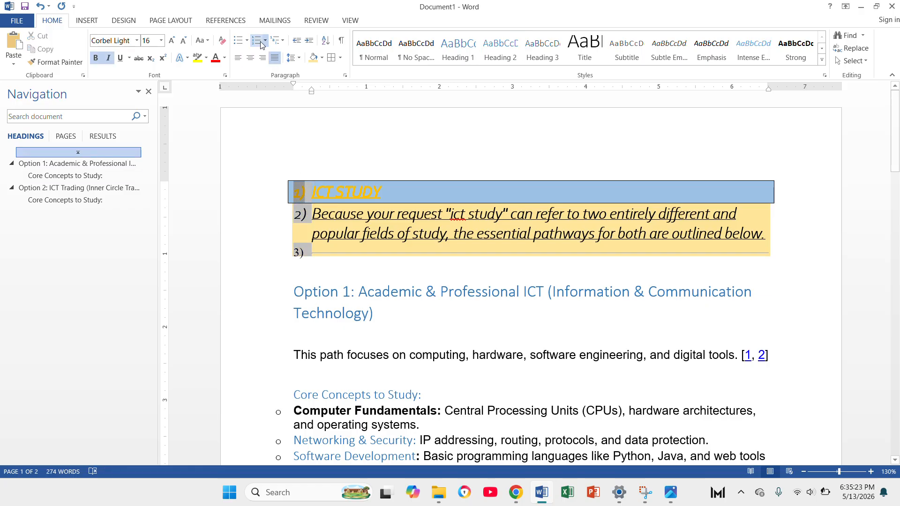
click(87, 20)
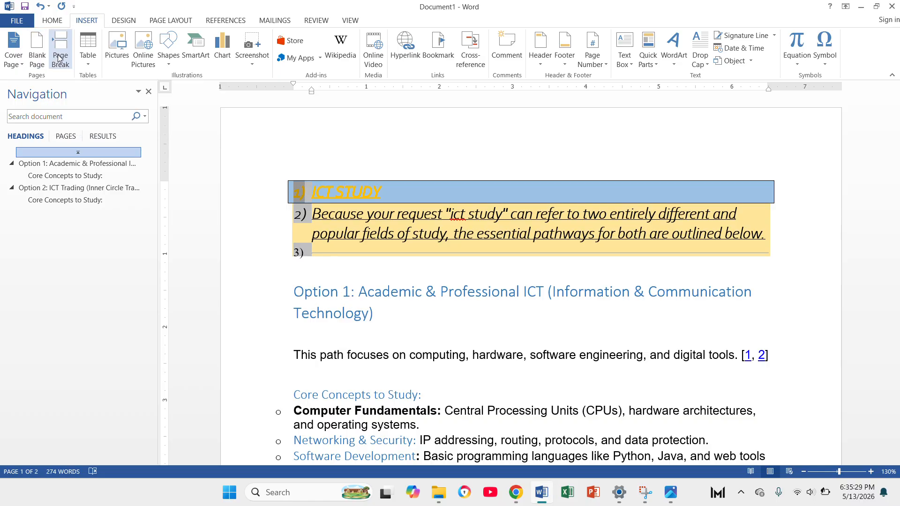
click(37, 55)
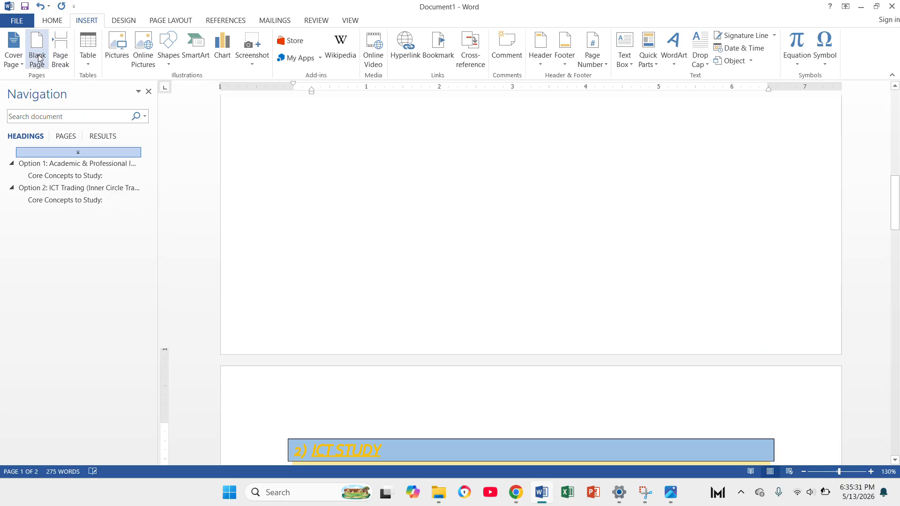
Enter the title "Table of contents" in the shaded line of the new first page.
scroll(225, 128, down, 10)
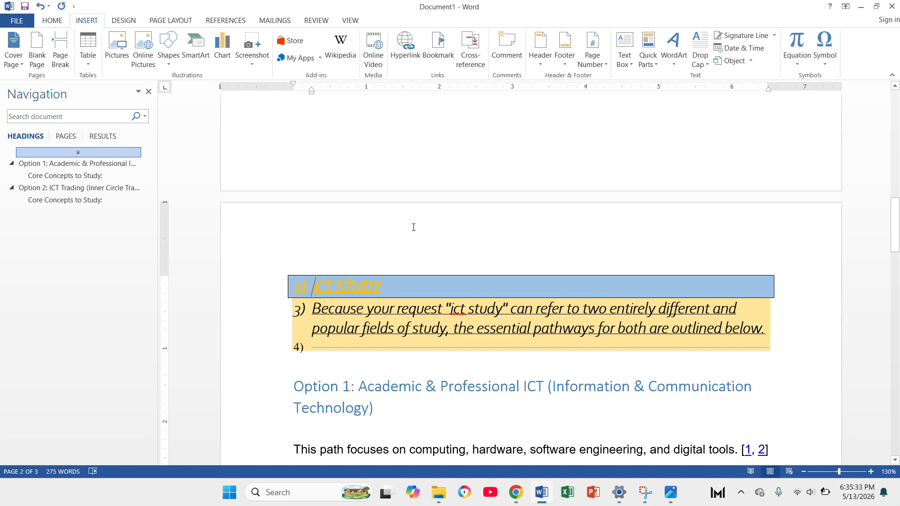
scroll(413, 228, up, 10)
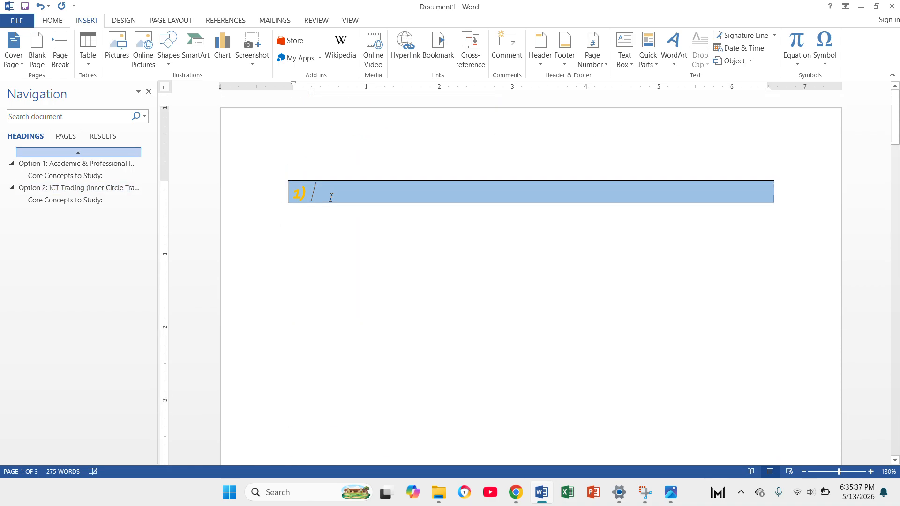
text(to)
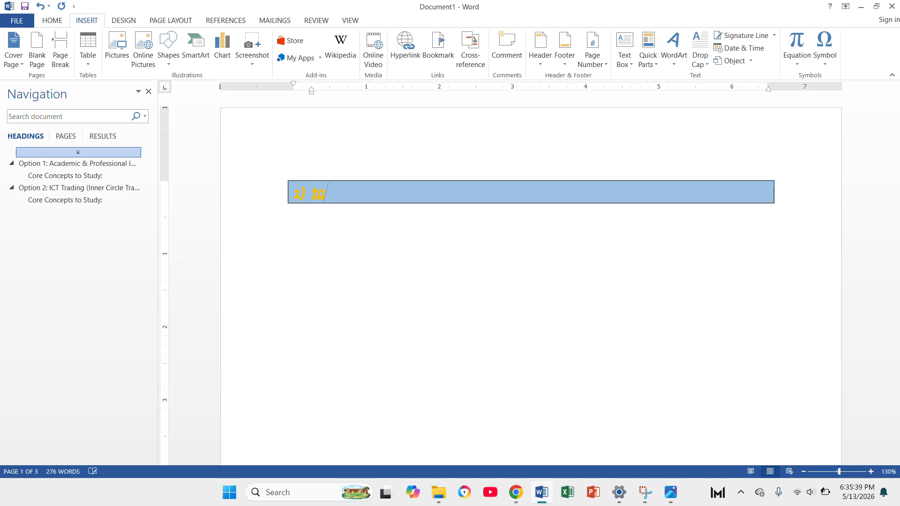
key(BackSpace)
key(BackSpace)
text(Table of contente)
click(384, 195)
key(BackSpace)
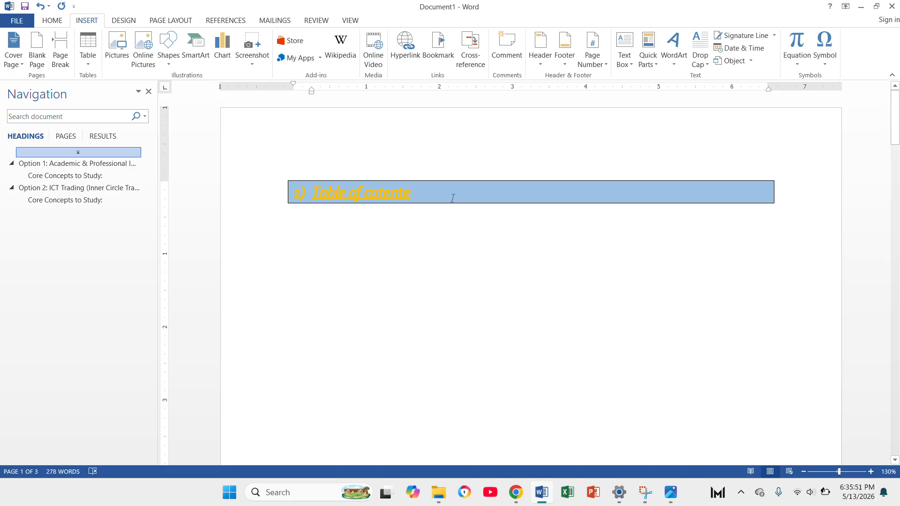
click(428, 192)
key(BackSpace)
click(377, 193)
text(n)
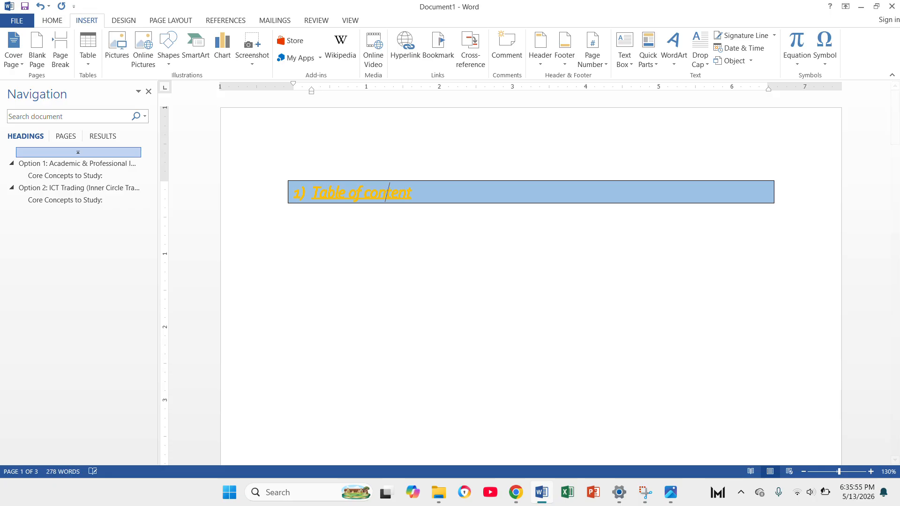
click(422, 197)
text(s)
Insert an Automatic Table 1 table of contents below the "Table of contents" title.
click(376, 221)
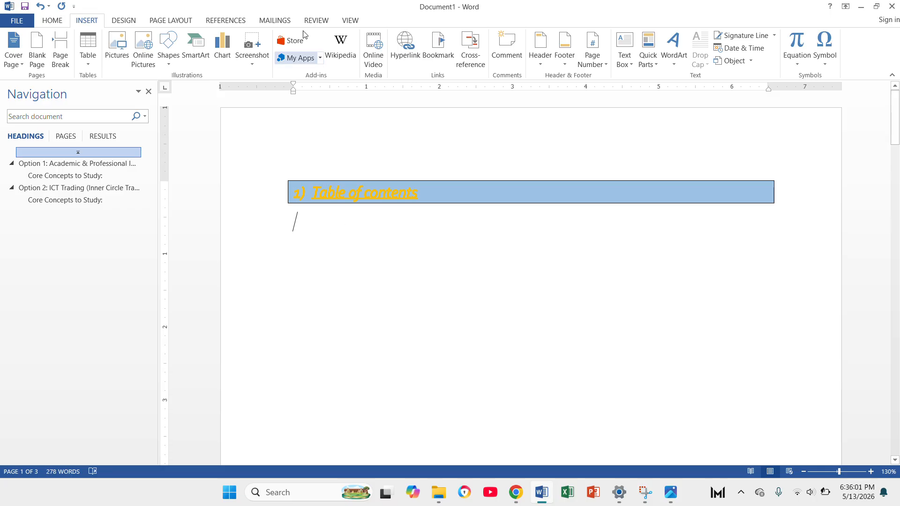
click(225, 20)
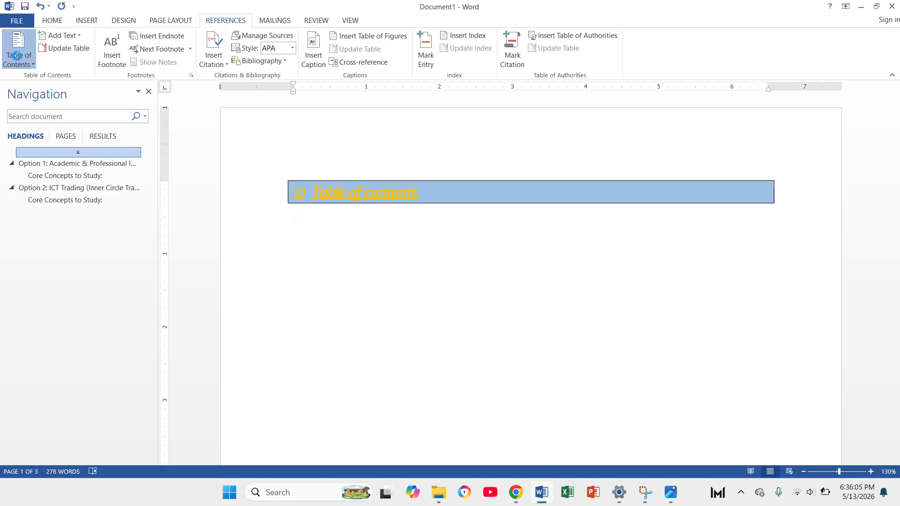
click(18, 59)
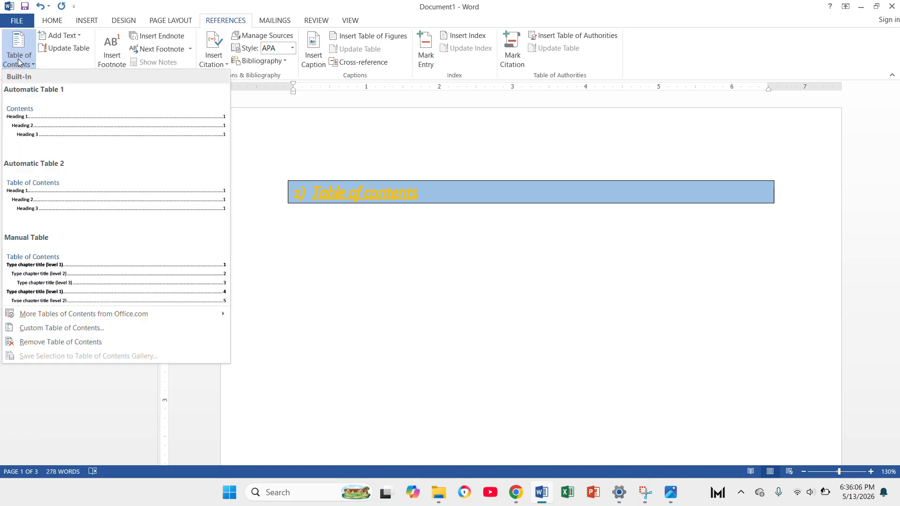
click(68, 126)
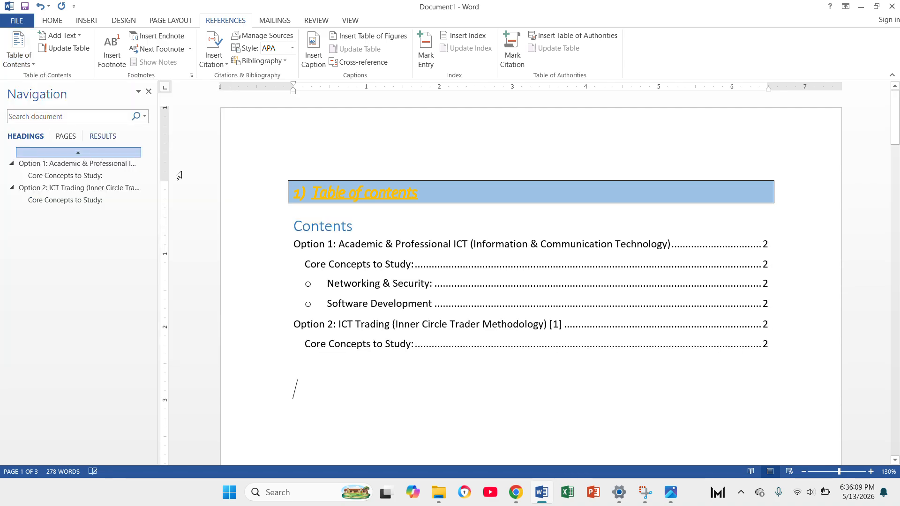
click(596, 408)
scroll(553, 415, down, 3)
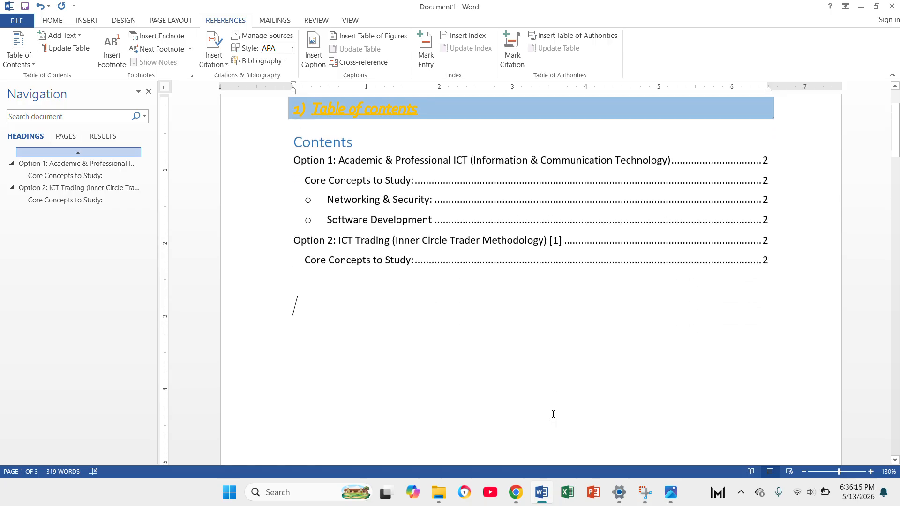
scroll(552, 416, down, 7)
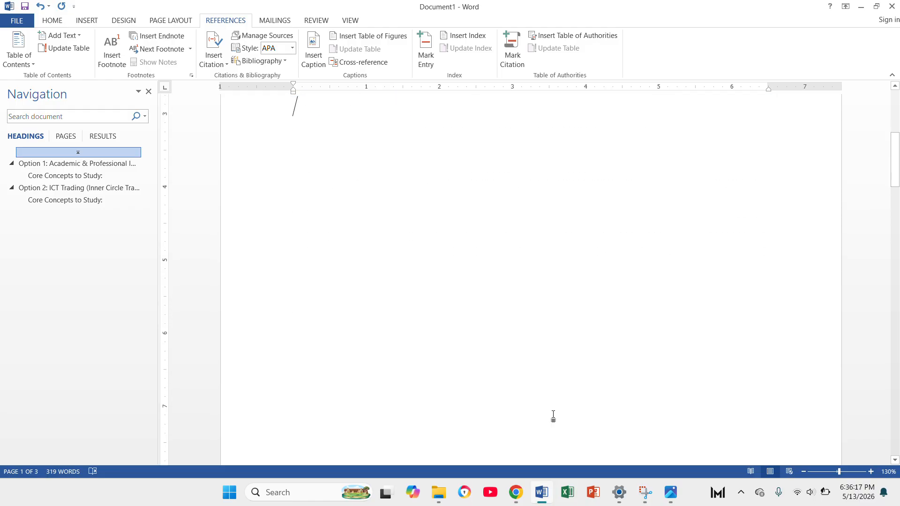
scroll(553, 416, up, 10)
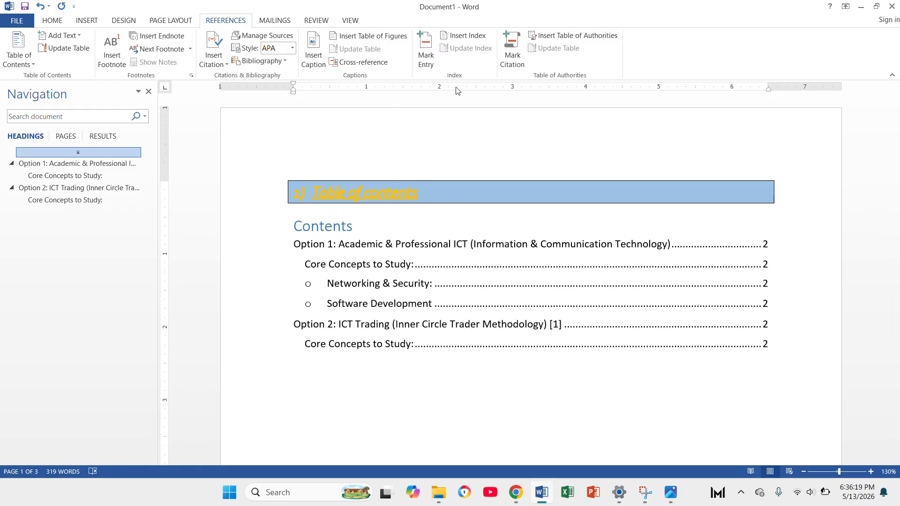